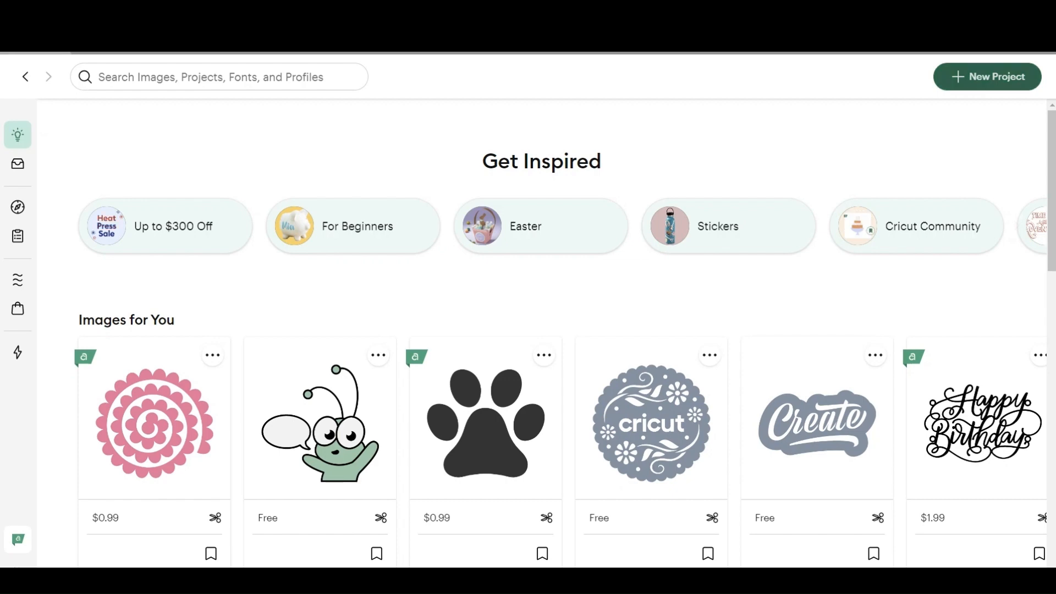
# Step: Start a new project and upload the Arabic name image from the name tag folder as a Simple image
pyautogui.click(987, 76)
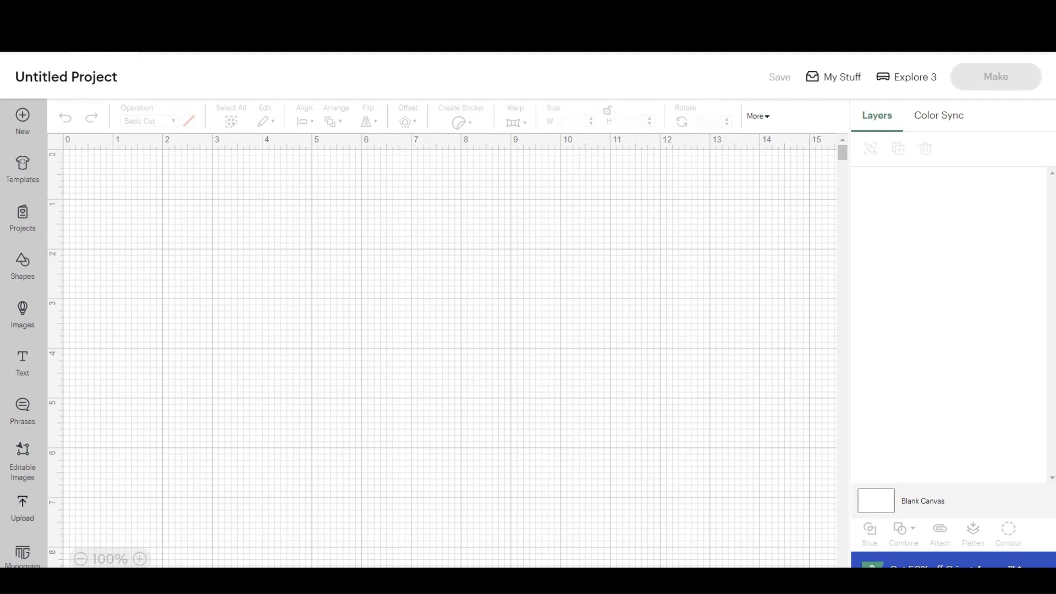
pyautogui.click(22, 508)
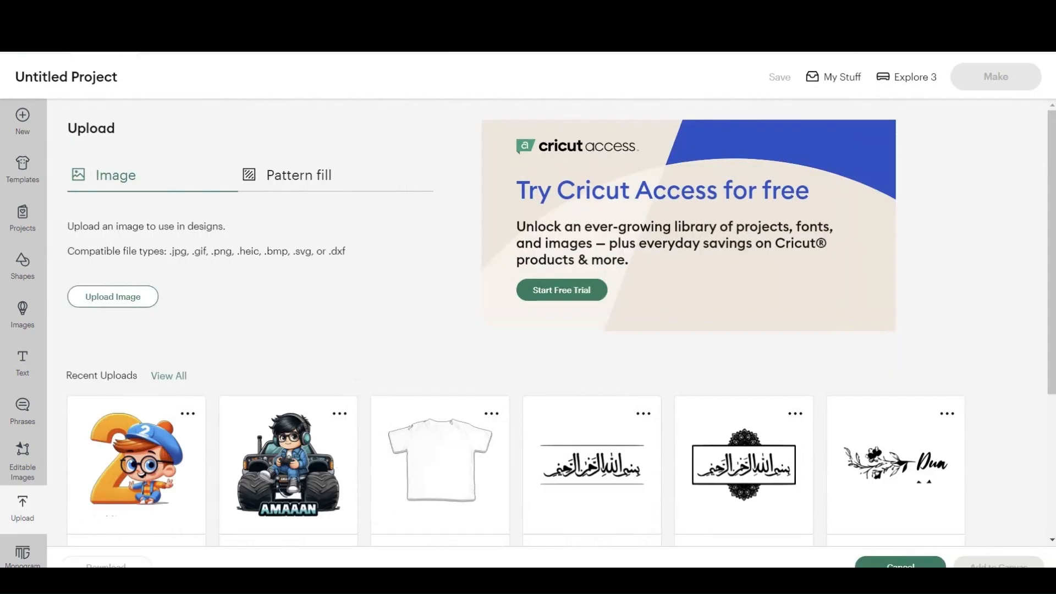
pyautogui.click(112, 297)
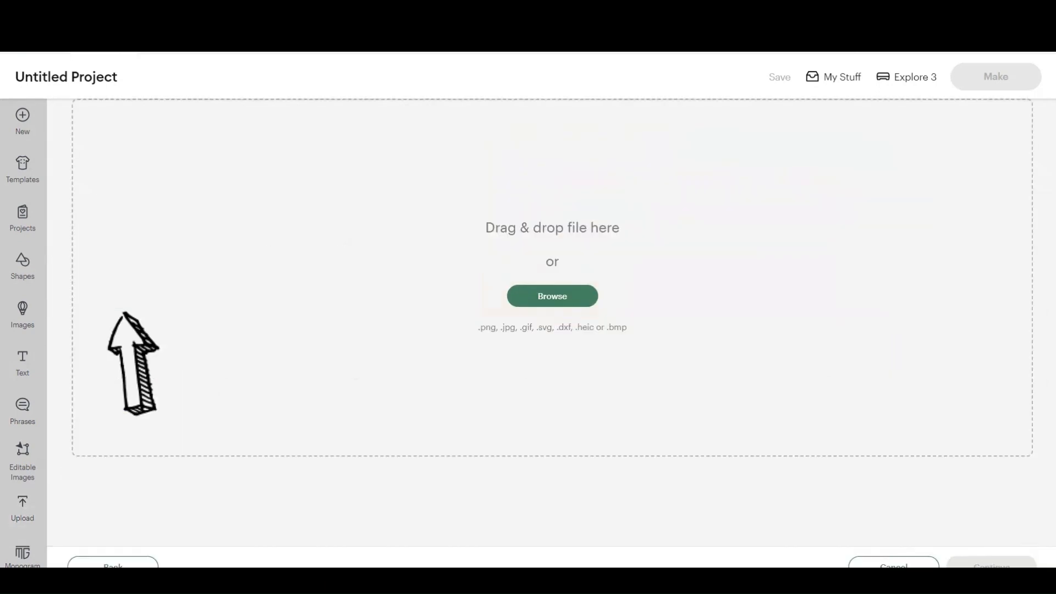
pyautogui.click(552, 296)
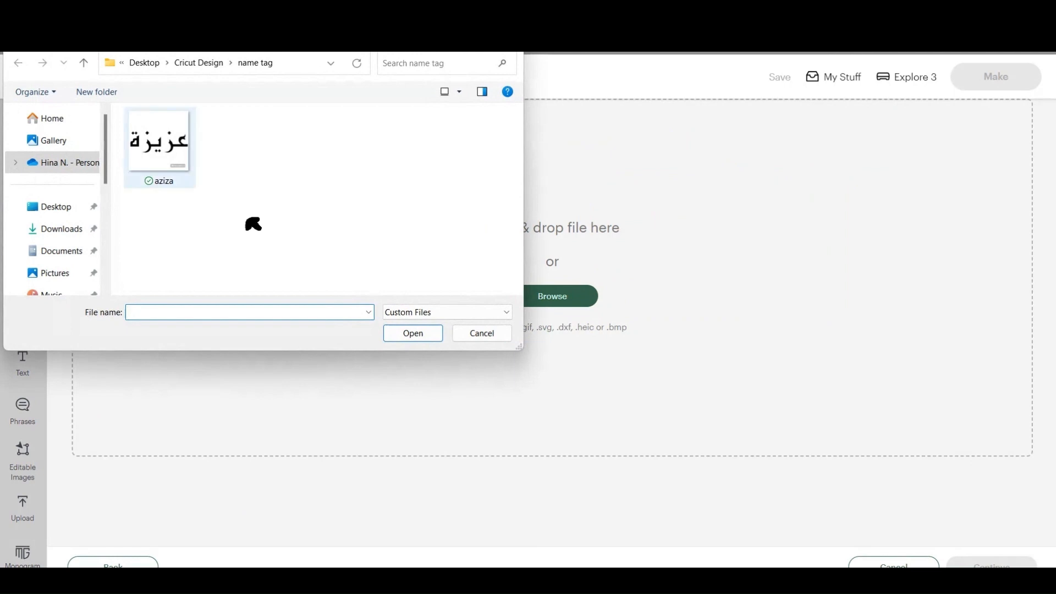
pyautogui.click(159, 147)
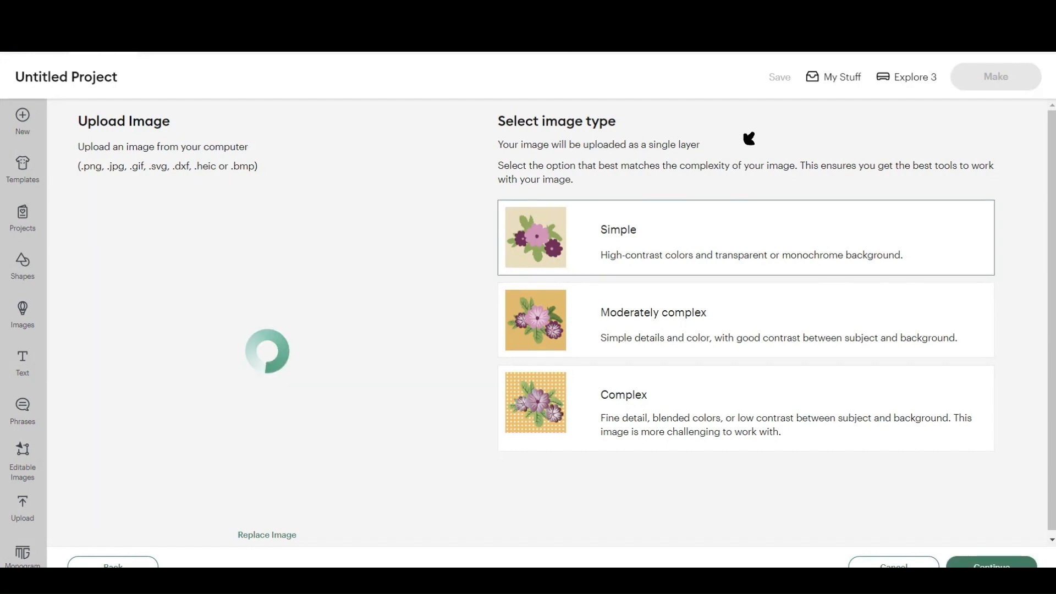
pyautogui.click(992, 565)
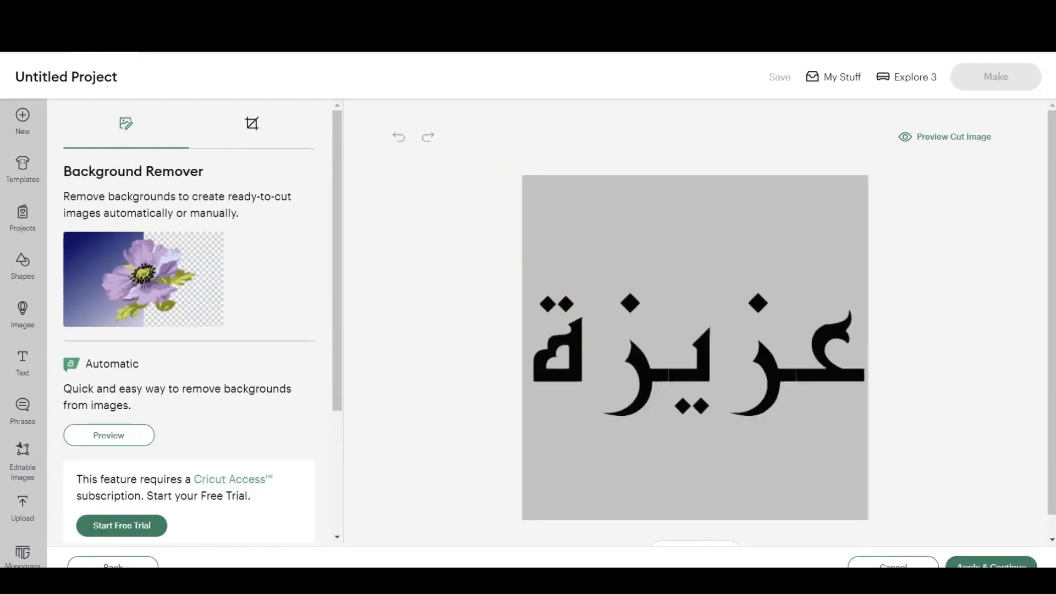
# Step: Remove the background around the lettering and inside the enclosed letter, and apply the cleaned image
pyautogui.scroll(-3, 189, 321)
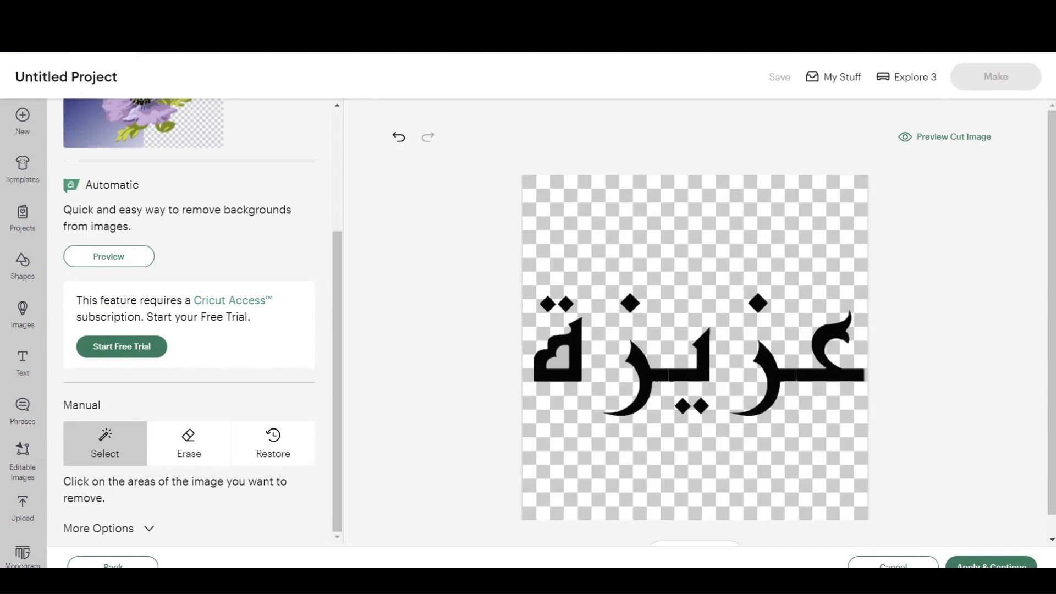
pyautogui.moveTo(1052, 312); pyautogui.dragTo(1052, 332)
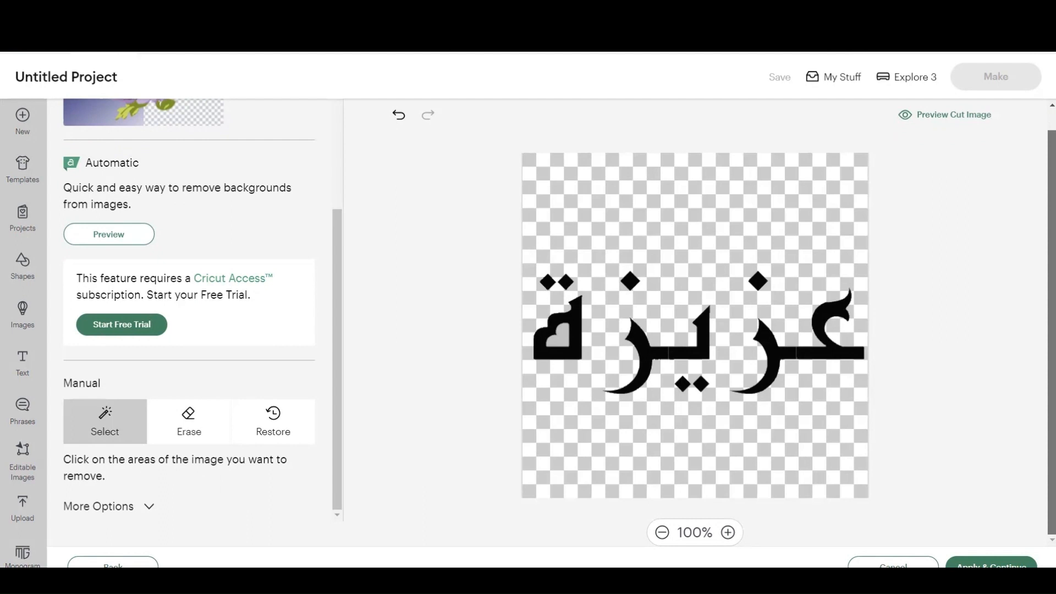
pyautogui.click(728, 532)
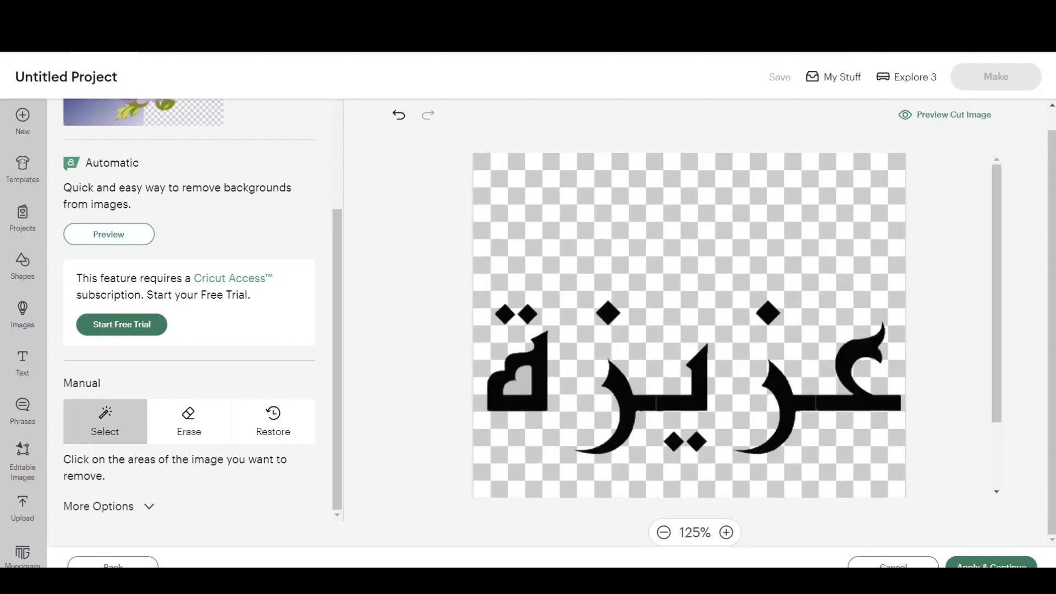
pyautogui.moveTo(997, 293); pyautogui.dragTo(997, 339)
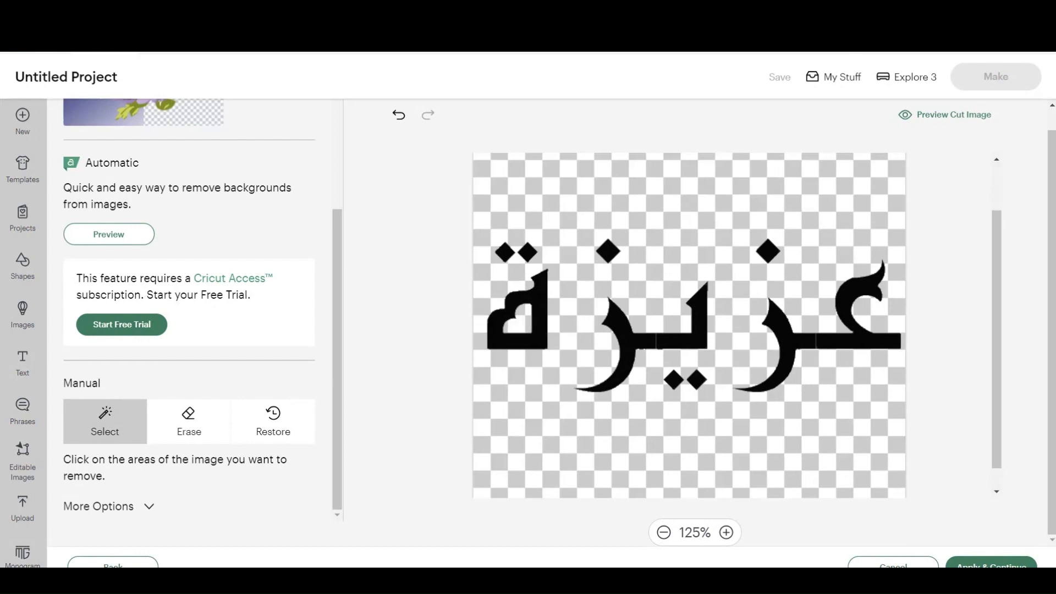
pyautogui.moveTo(996, 339)
pyautogui.mouseDown()
pyautogui.moveTo(997, 294)
pyautogui.moveTo(996, 357)
pyautogui.mouseUp()
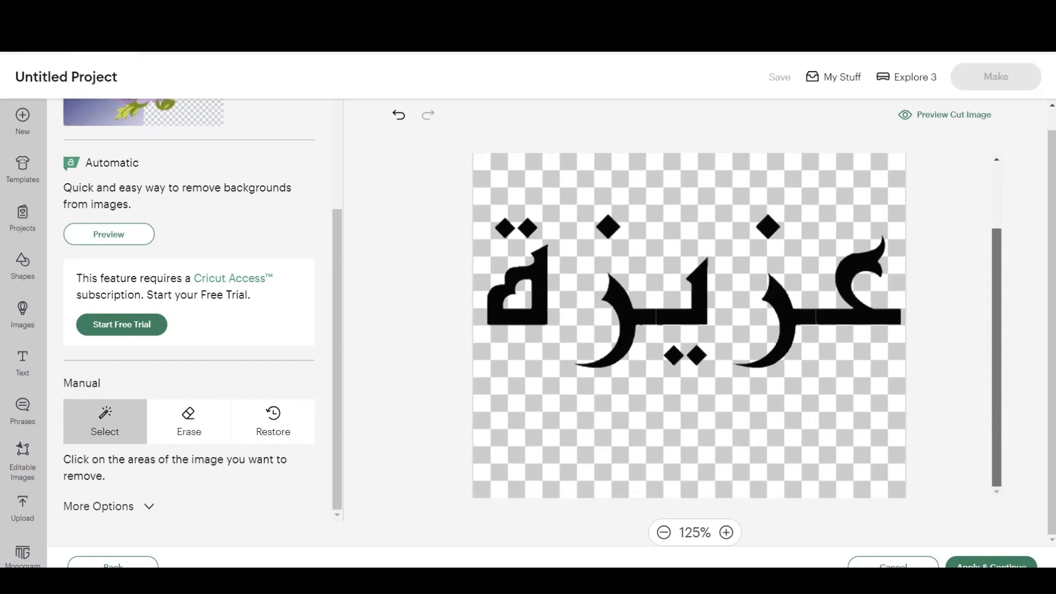
pyautogui.click(992, 563)
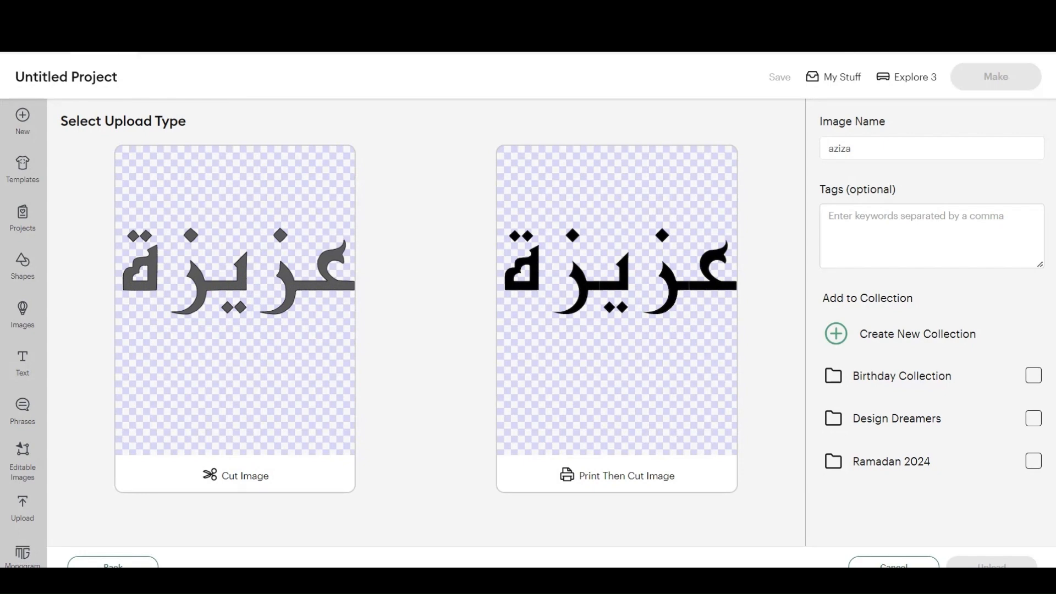
# Step: Upload the cleaned lettering as a Cut Image and add it to the canvas
pyautogui.click(234, 319)
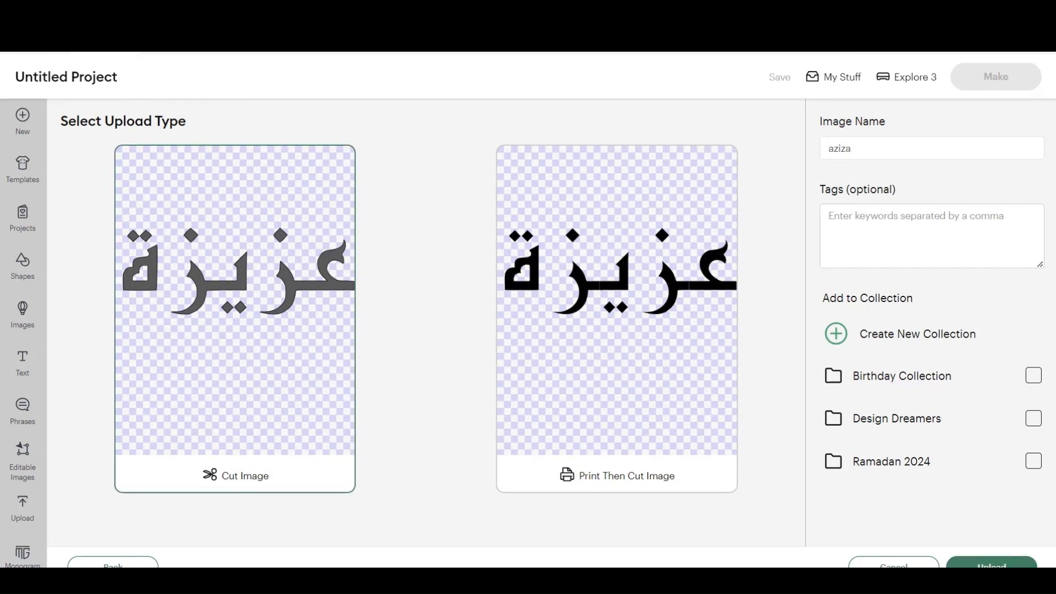
pyautogui.click(992, 563)
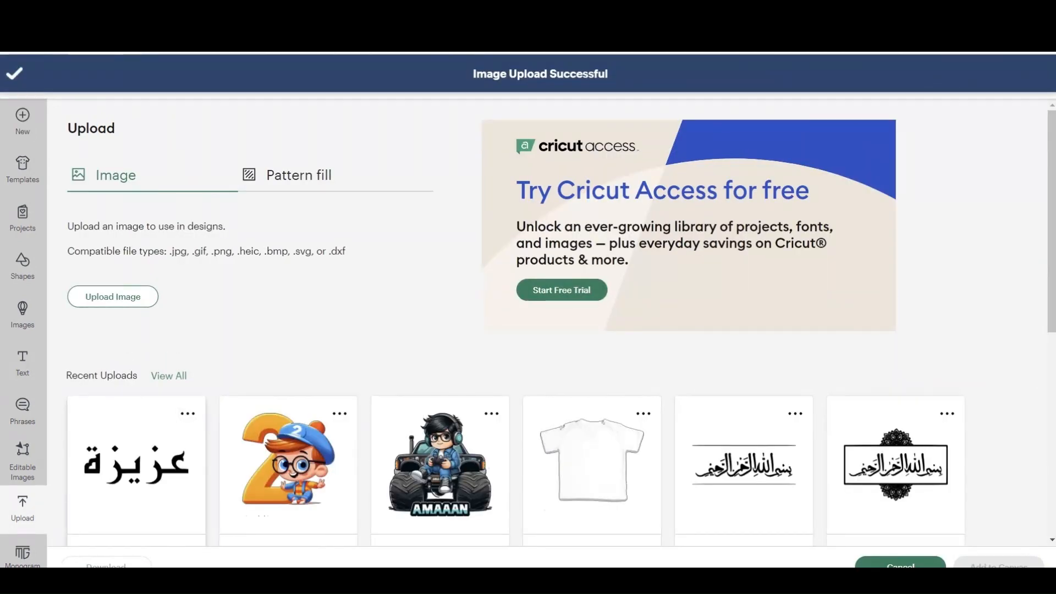
pyautogui.click(144, 445)
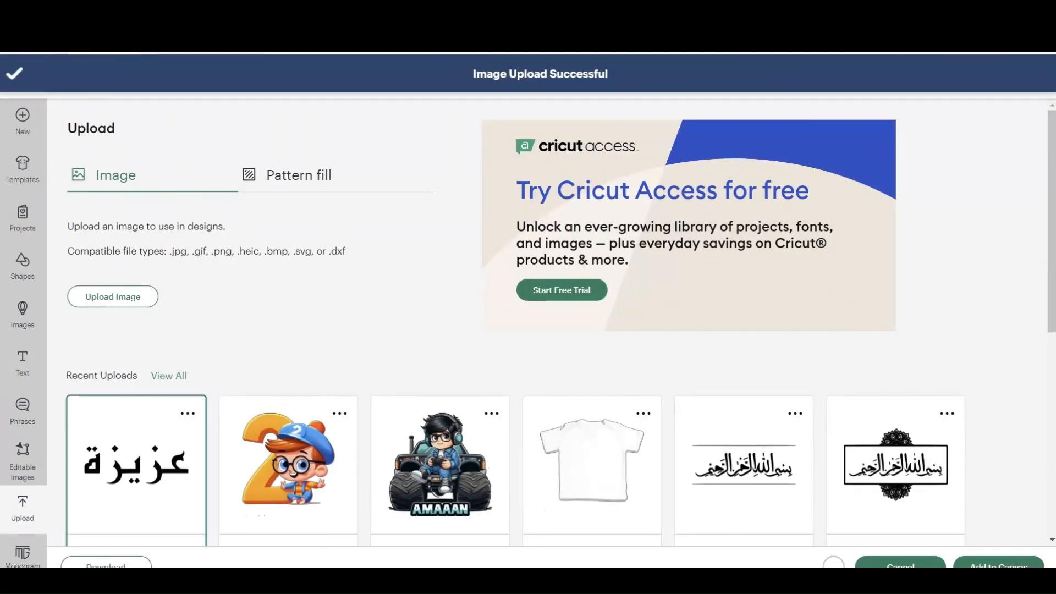
pyautogui.click(998, 563)
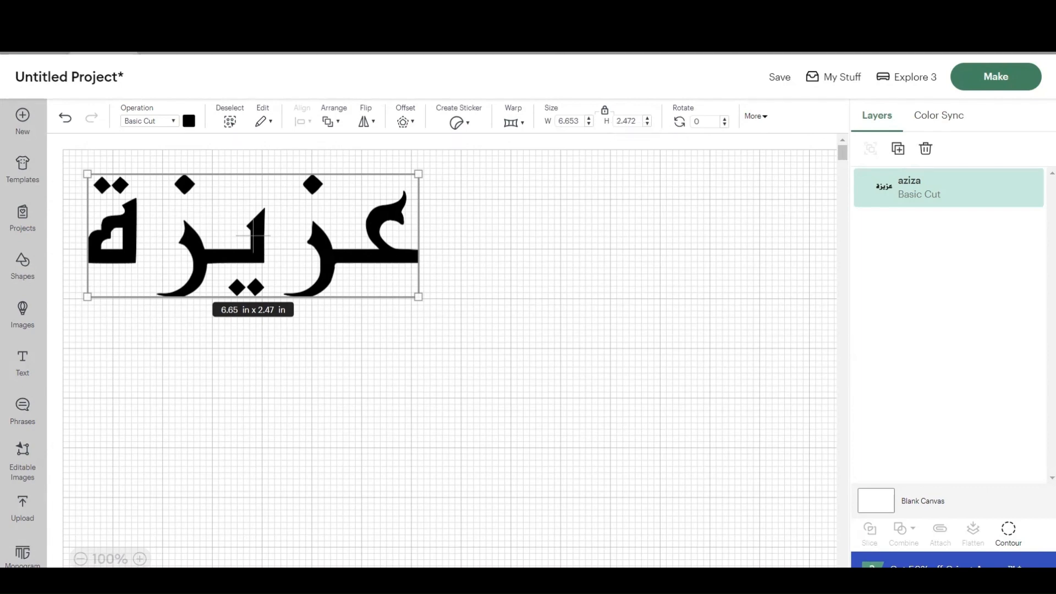
pyautogui.click(578, 121)
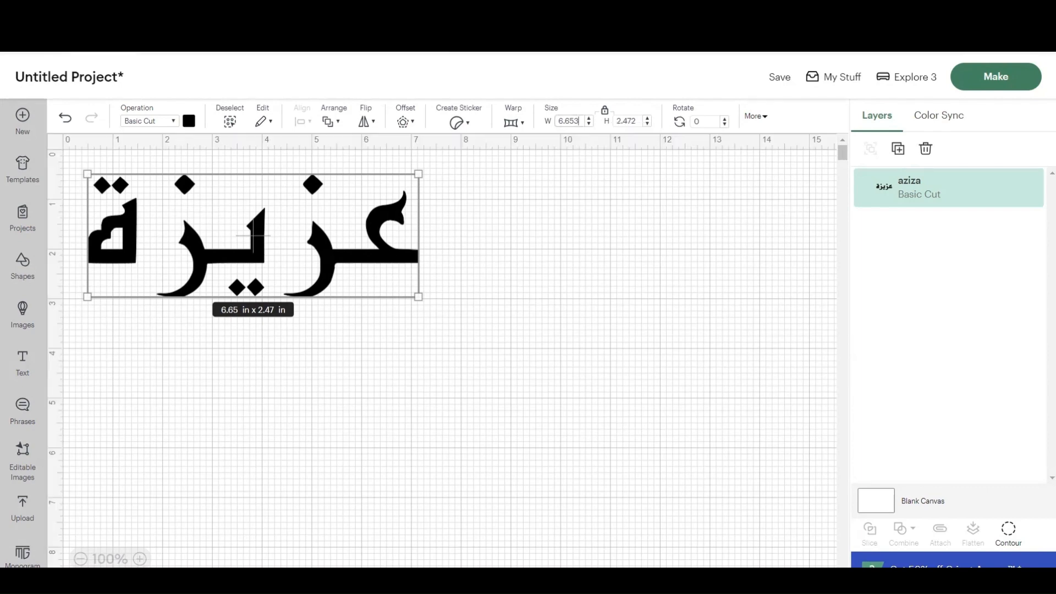
pyautogui.press('BackSpace')
pyautogui.press('BackSpace')
pyautogui.write('5')
pyautogui.press('Escape')
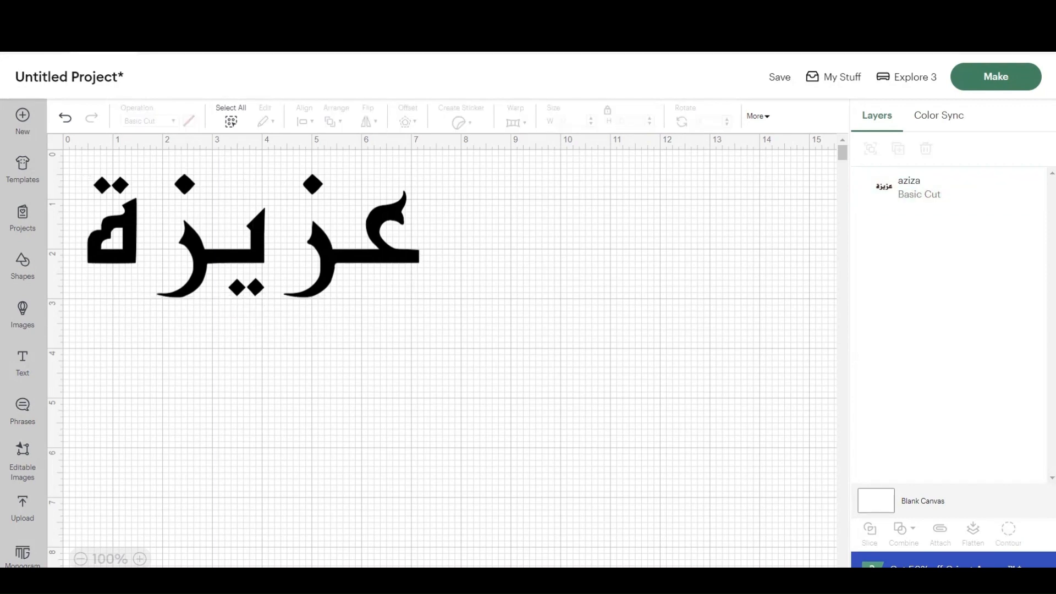
# Step: Unlock the lettering's proportions and set its width to 6.5 in
pyautogui.click(253, 235)
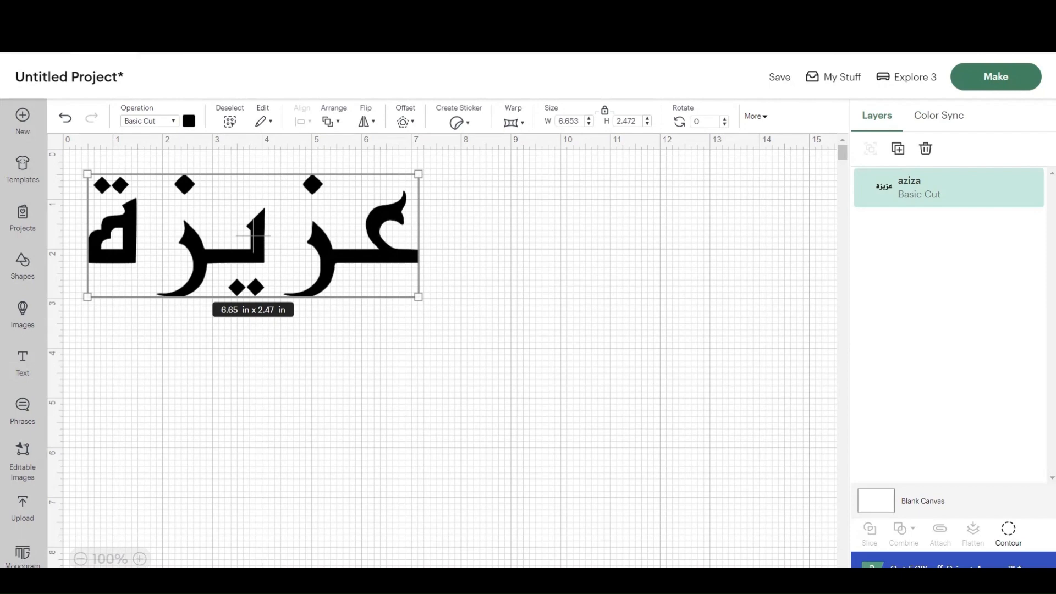
pyautogui.click(605, 111)
pyautogui.click(579, 121)
pyautogui.press('BackSpace')
pyautogui.press('BackSpace')
pyautogui.press('BackSpace')
pyautogui.write('5')
pyautogui.press('Tab')
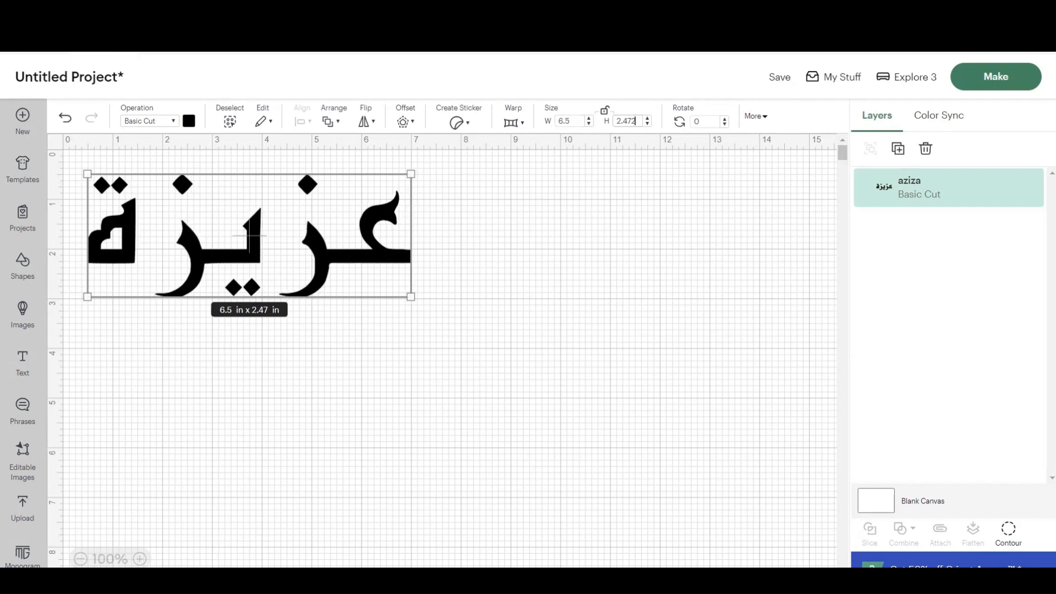
# Step: Set the lettering's height to 1.5 in
pyautogui.press('BackSpace')
pyautogui.press('BackSpace')
pyautogui.press('BackSpace')
pyautogui.write('1.5')
pyautogui.press('Return')
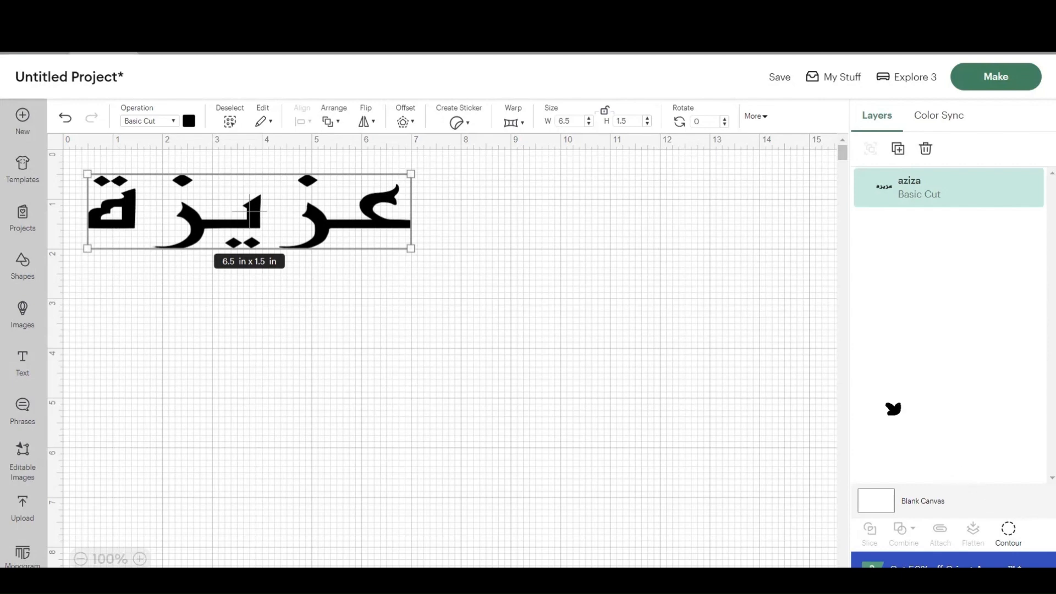
# Step: Hide the enclosed inner contour of the leftmost letter with Contour, and restore it
pyautogui.click(1008, 533)
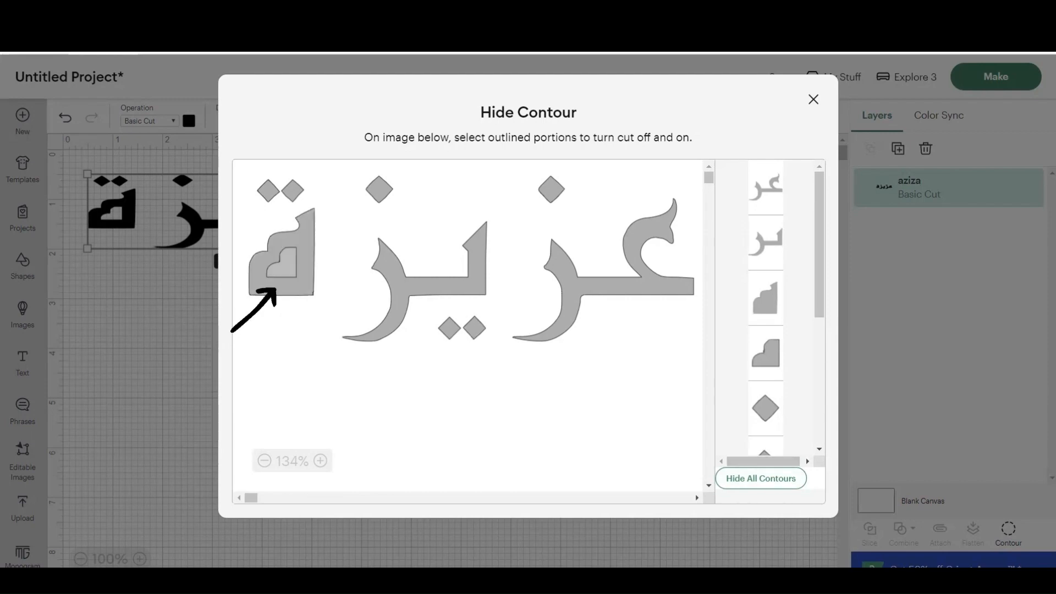
pyautogui.click(280, 263)
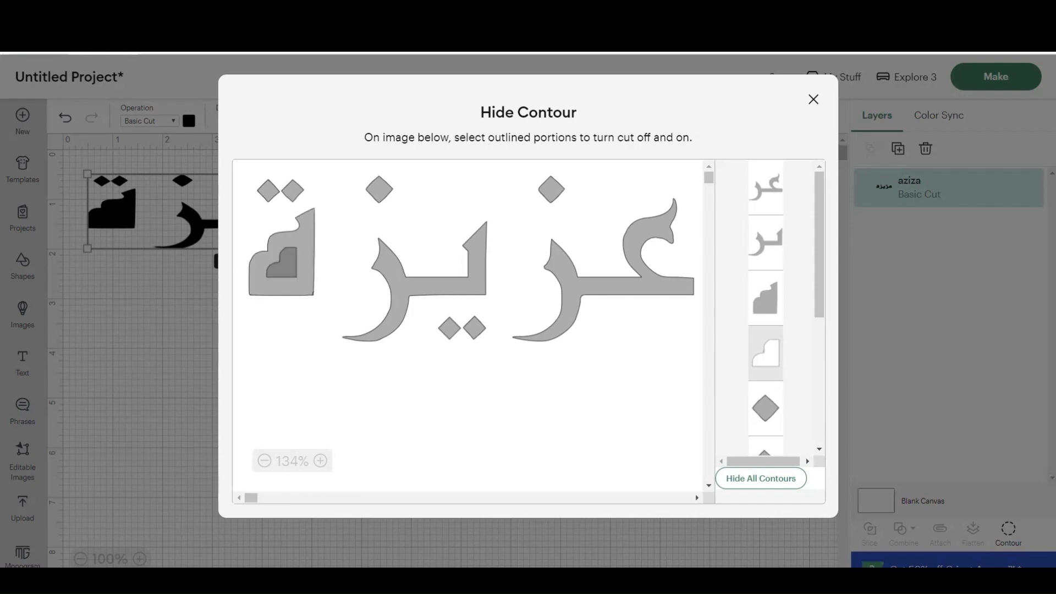
pyautogui.click(285, 267)
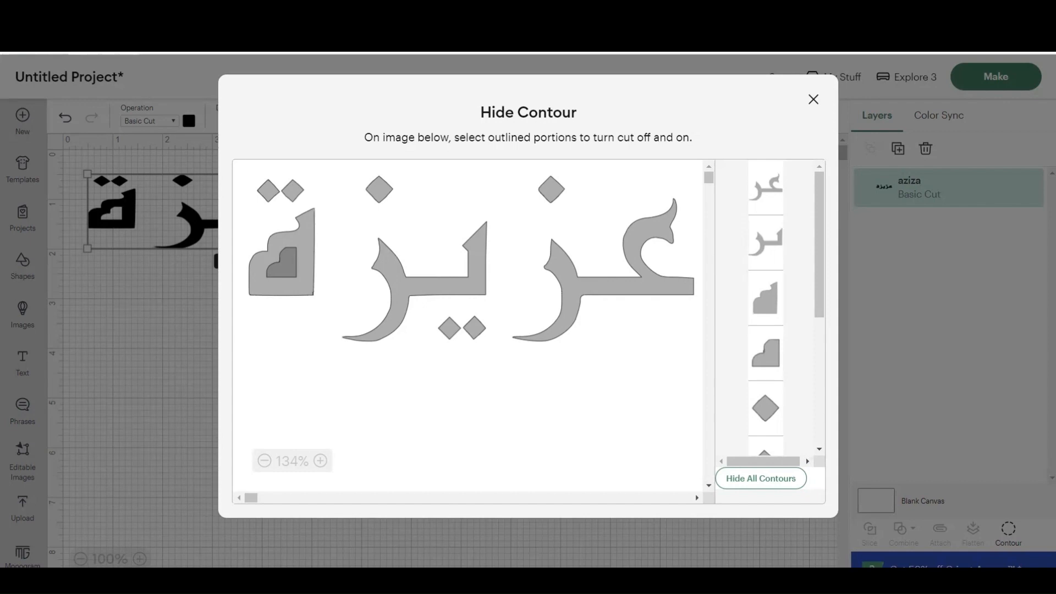
pyautogui.click(812, 99)
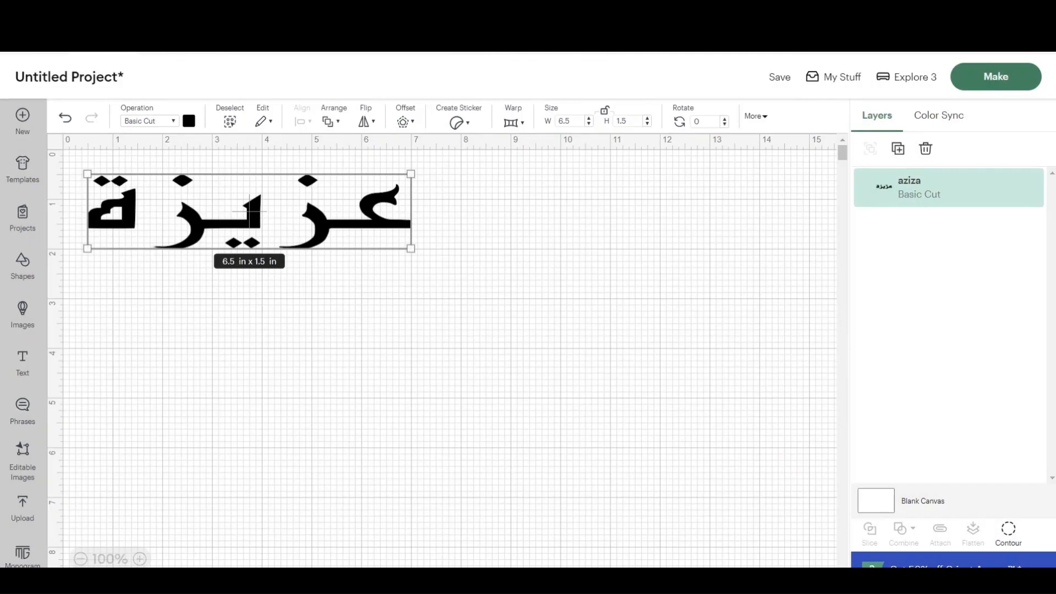
# Step: Send the design to Make without saving the project, loading materials On Mat with a 12 in x 12 in mat
pyautogui.click(996, 77)
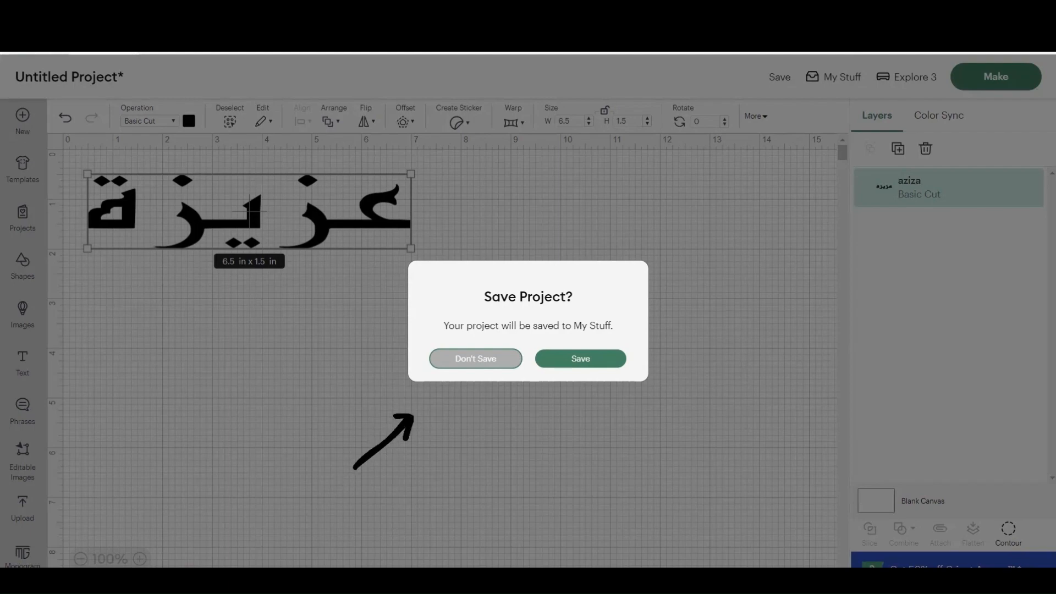
pyautogui.click(475, 359)
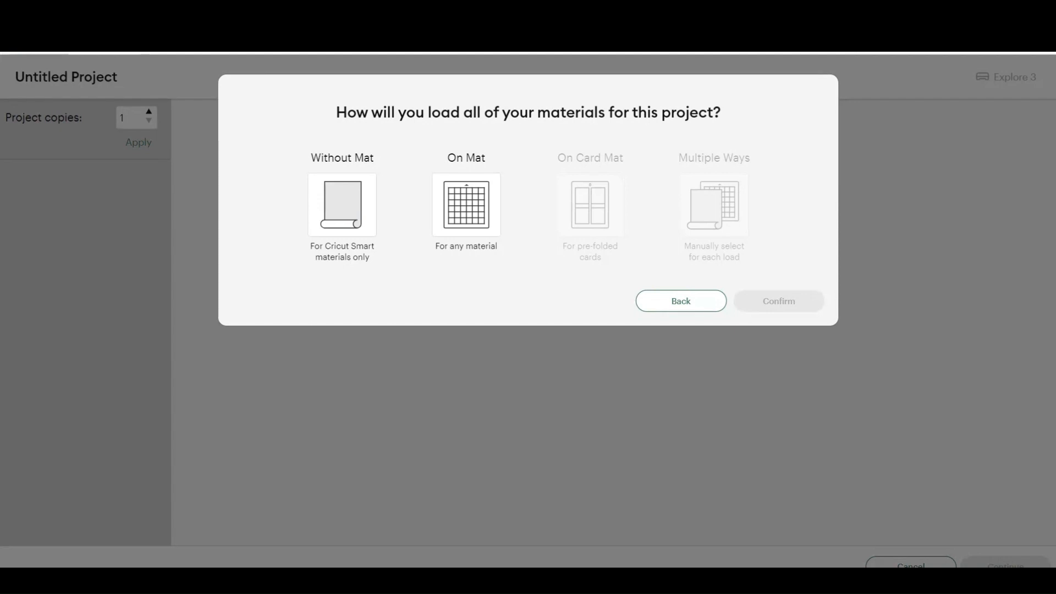
pyautogui.click(467, 205)
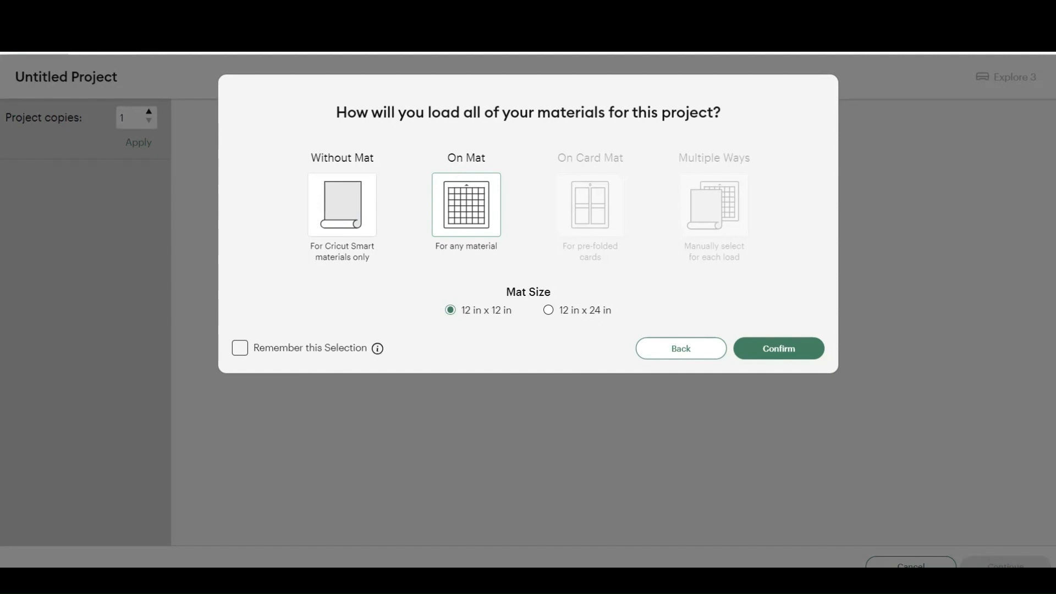
pyautogui.click(779, 348)
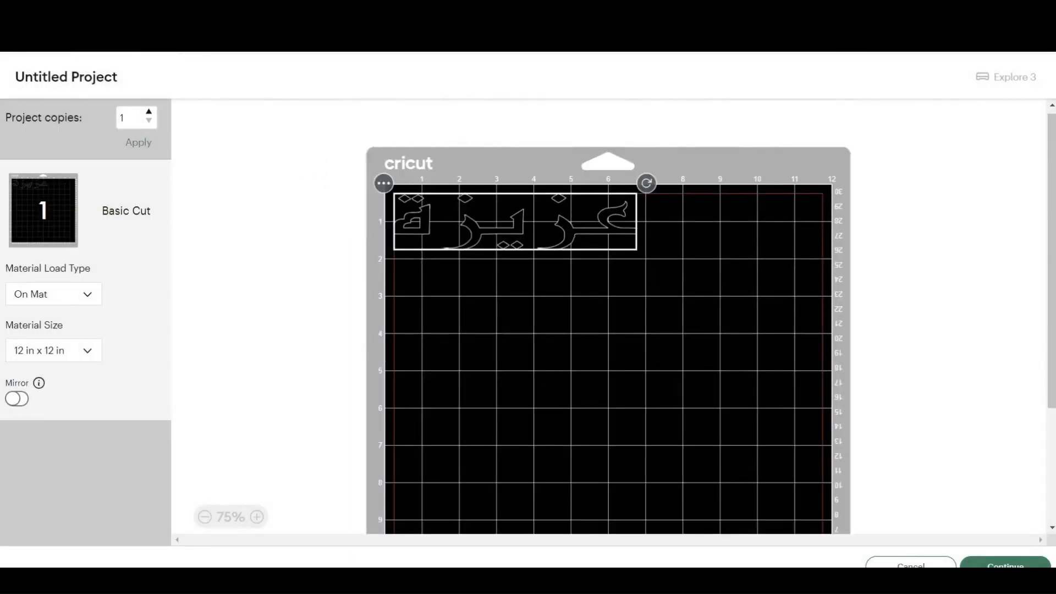
# Step: Move the lettering about 0.5 in from the mat's top and left edges and continue to the material settings
pyautogui.moveTo(515, 221); pyautogui.dragTo(524, 232)
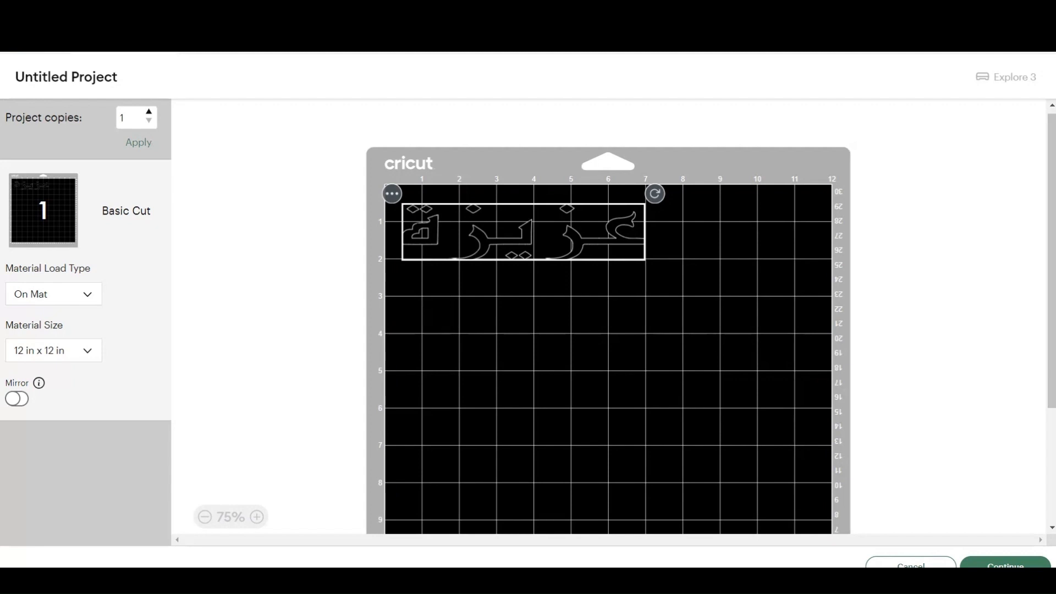
pyautogui.moveTo(1051, 264); pyautogui.dragTo(1052, 371)
pyautogui.click(1006, 563)
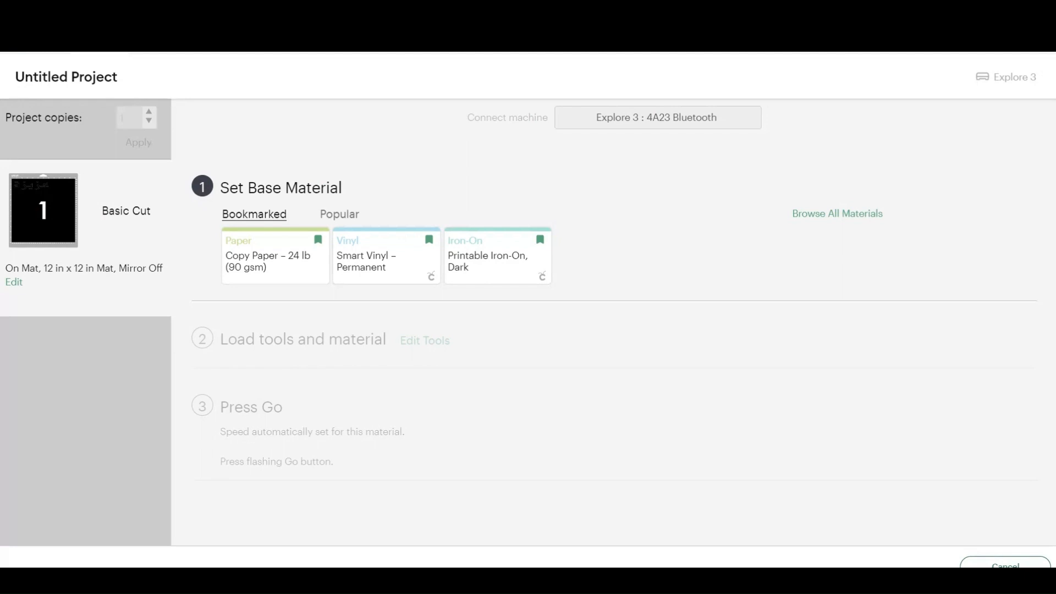
# Step: Search the full list of base materials for "permanent"
pyautogui.click(837, 214)
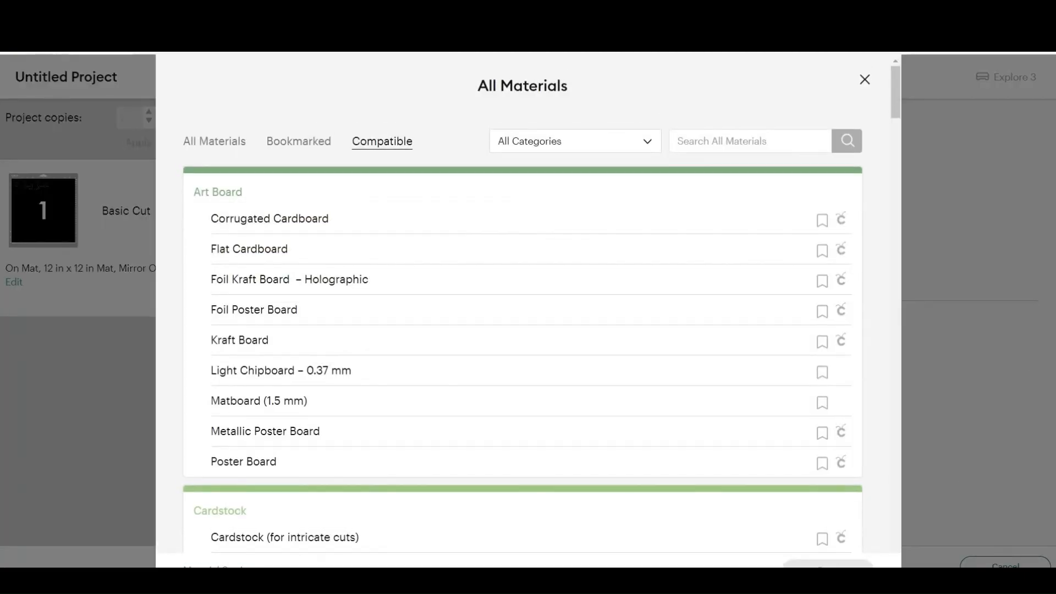
pyautogui.click(215, 141)
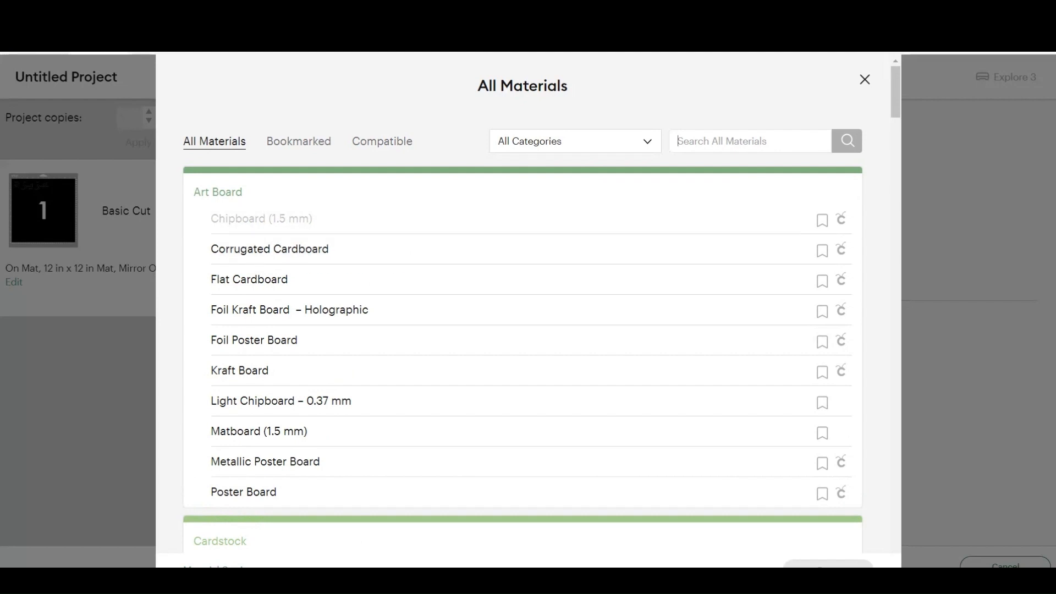
pyautogui.write('per')
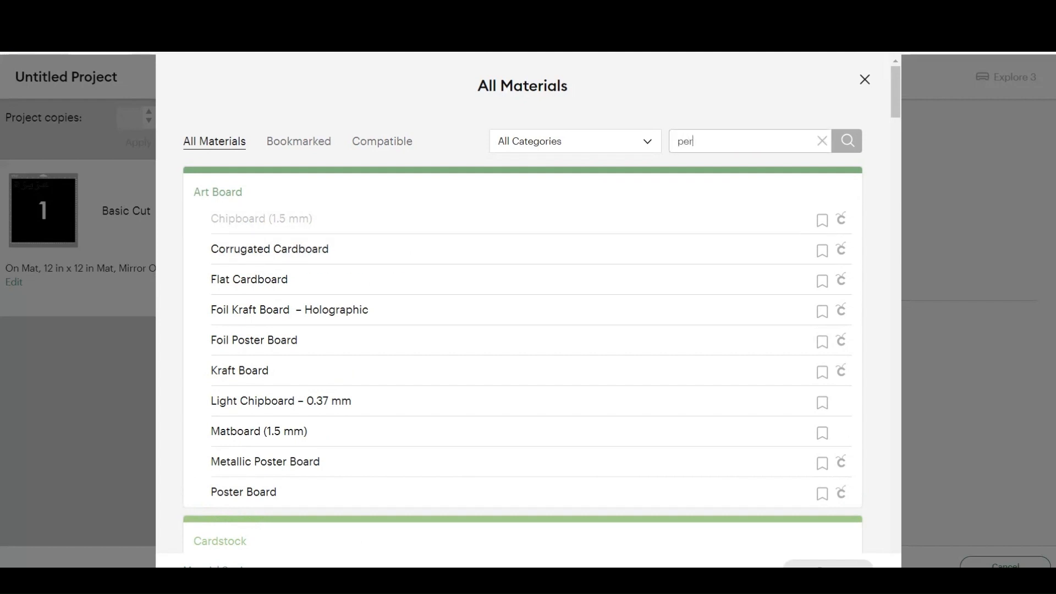
pyautogui.write('manent')
pyautogui.press('Return')
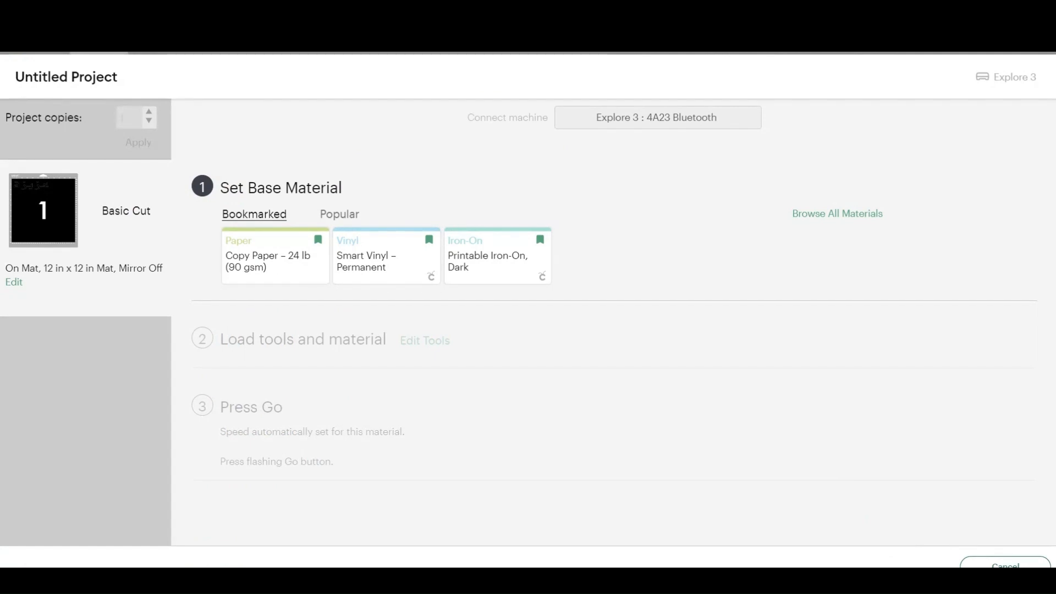
# Step: Choose Smart Vinyl – Permanent from the Vinyl category of all materials and apply it as the base material
pyautogui.click(837, 214)
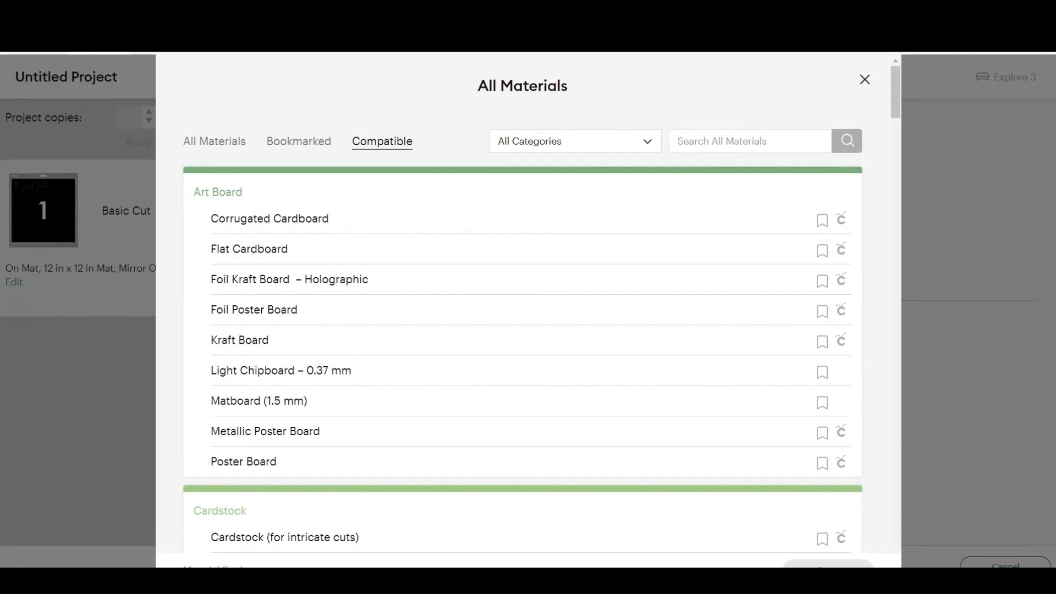
pyautogui.click(575, 140)
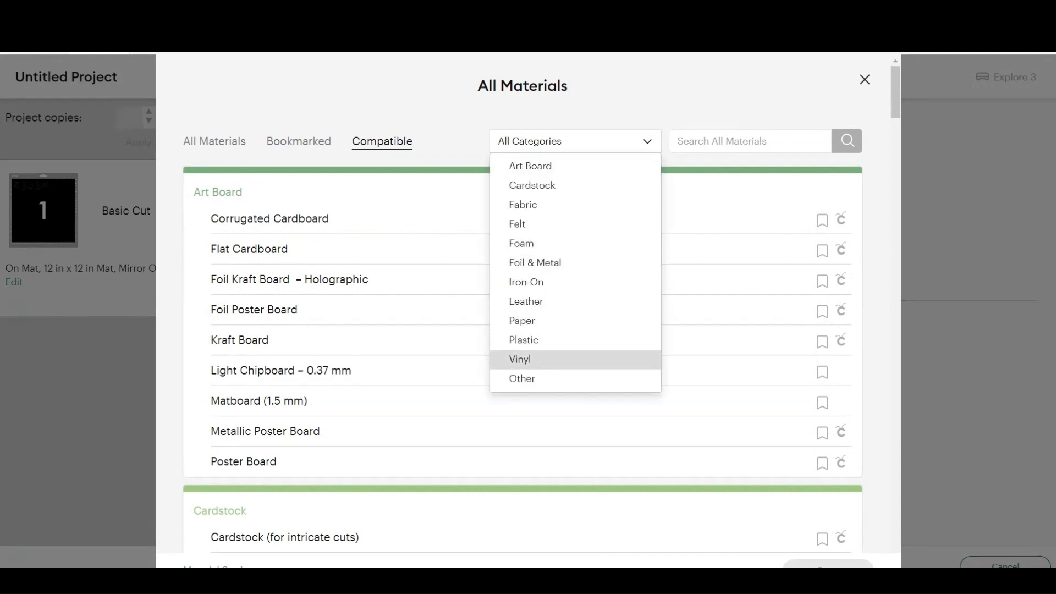
pyautogui.click(539, 359)
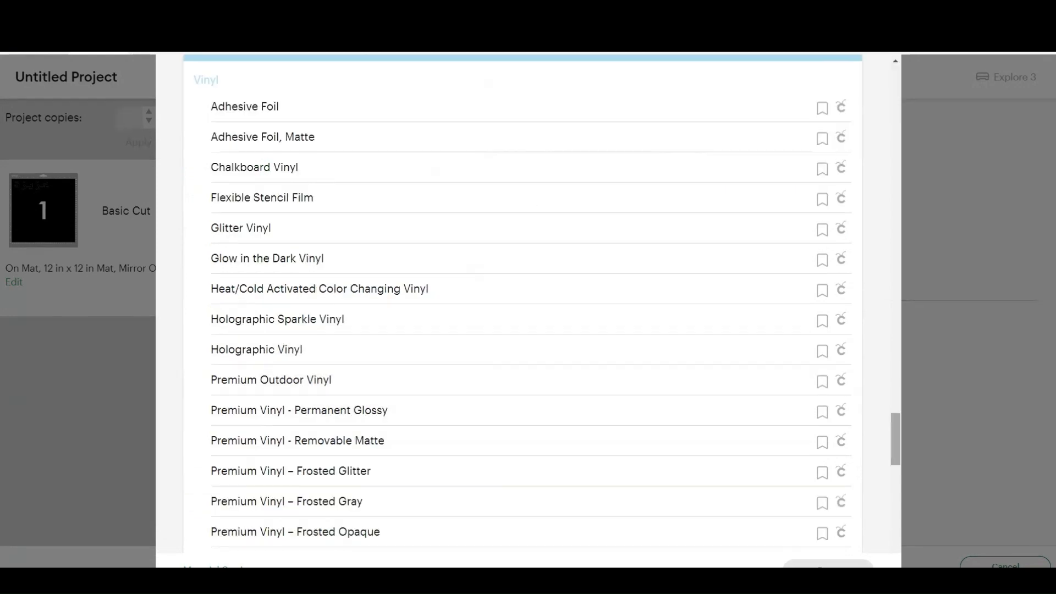
pyautogui.scroll(-6, 522, 303)
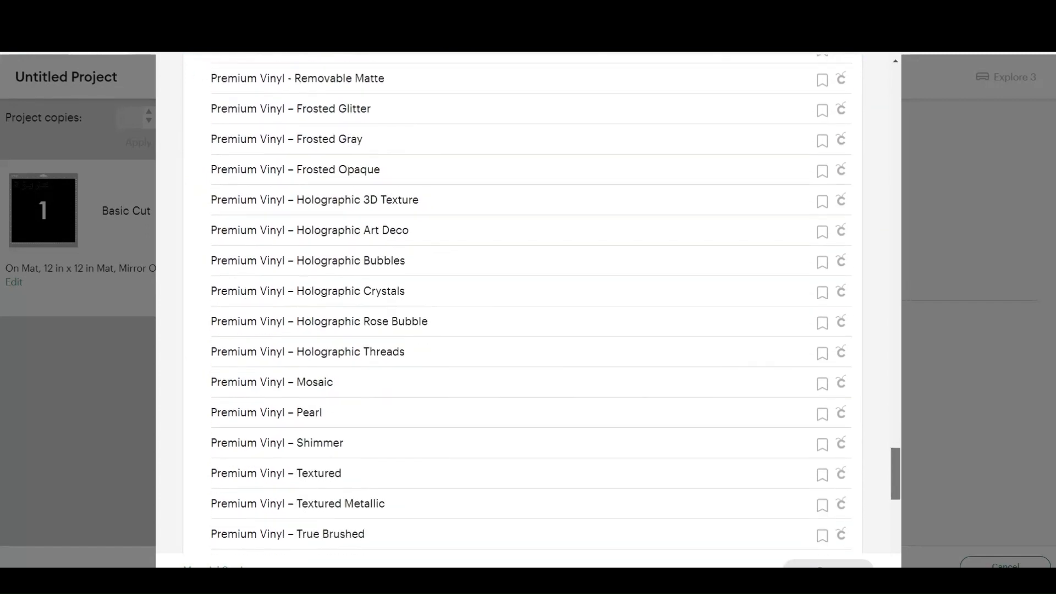
pyautogui.scroll(-6, 522, 303)
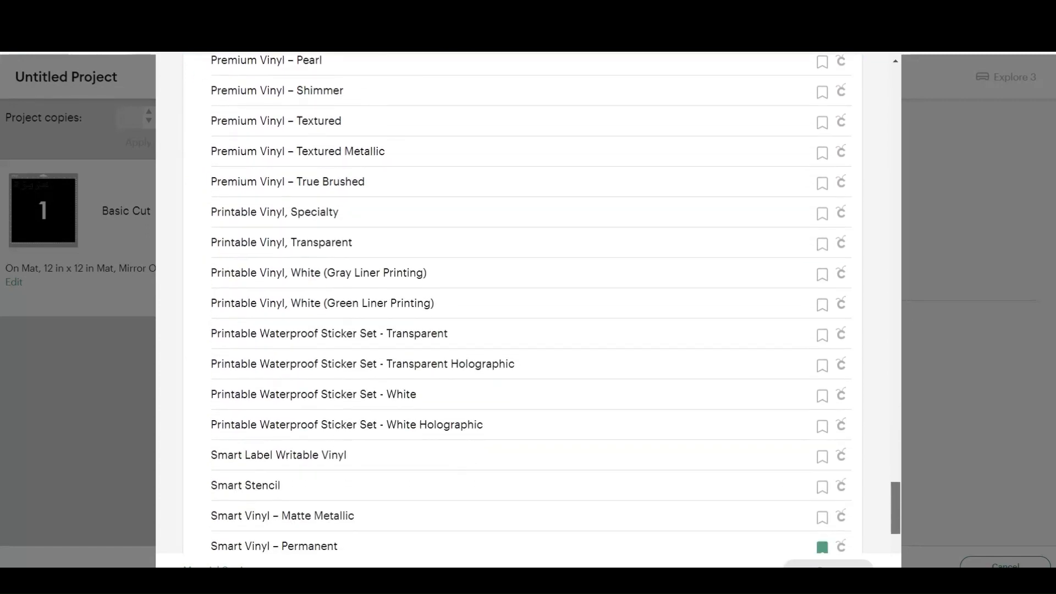
pyautogui.scroll(-3, 523, 385)
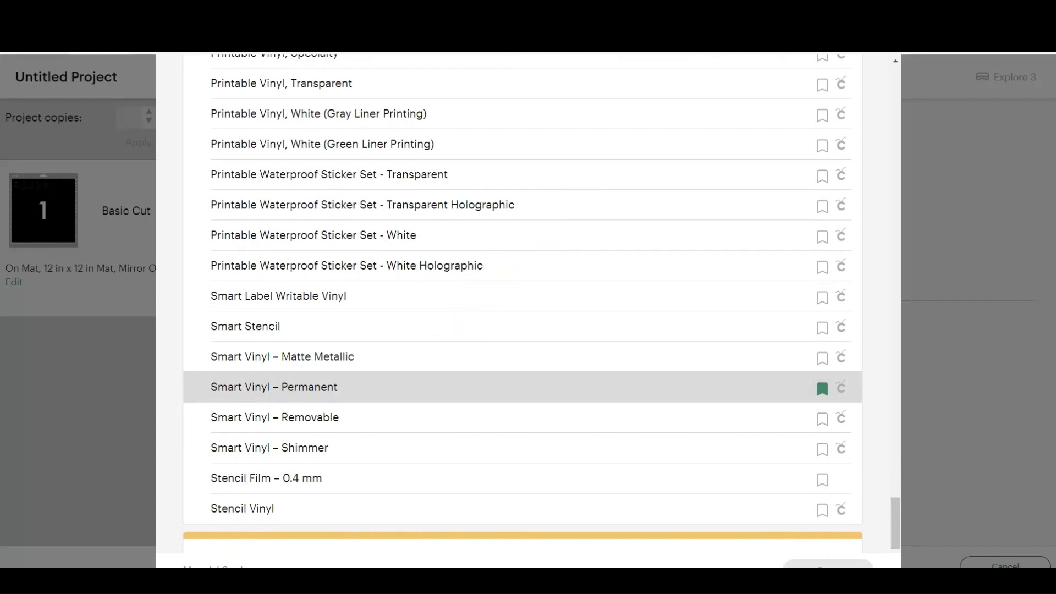
pyautogui.click(522, 386)
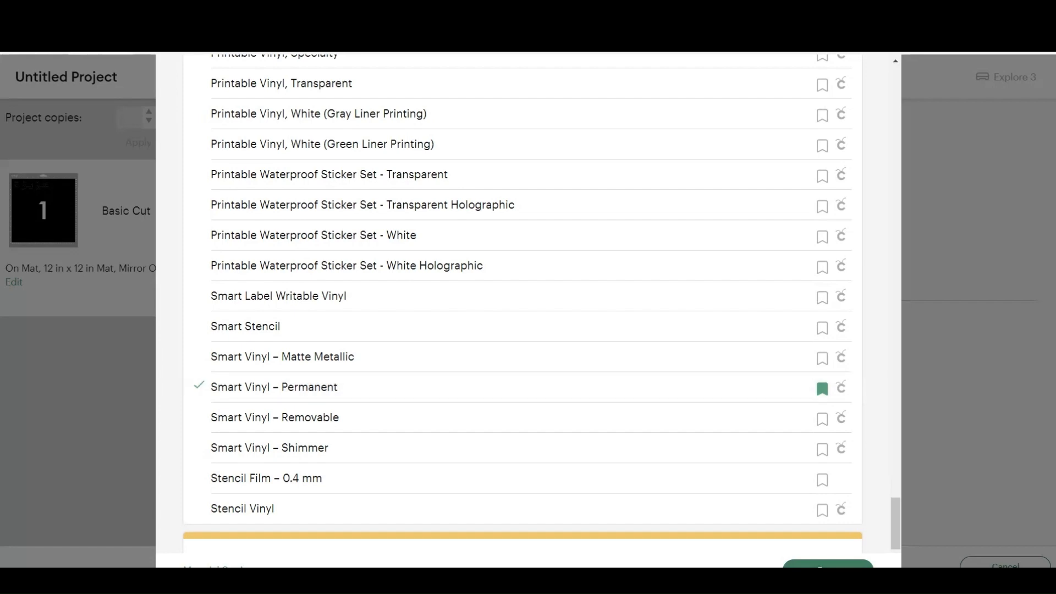
pyautogui.scroll(-5, 522, 297)
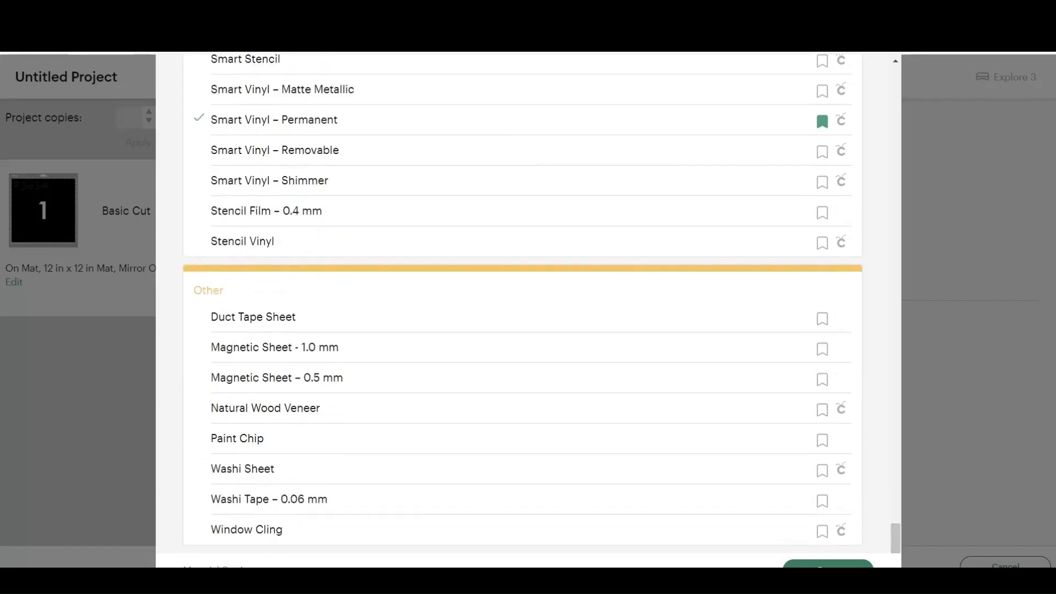
pyautogui.click(828, 565)
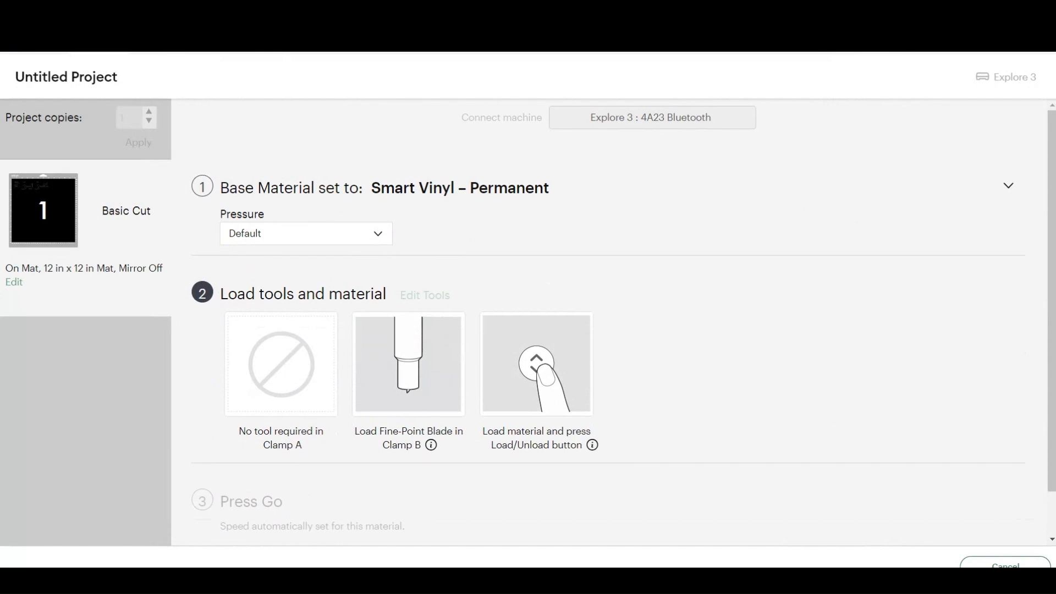
# Step: Review the cutting pressure options for the base material and choose Default
pyautogui.click(306, 234)
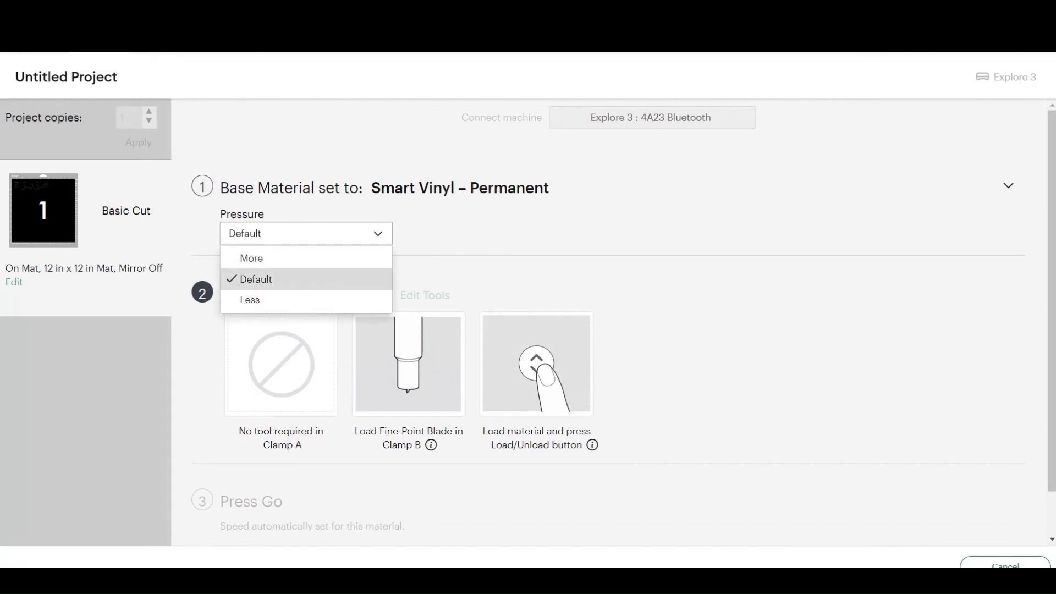
pyautogui.click(306, 279)
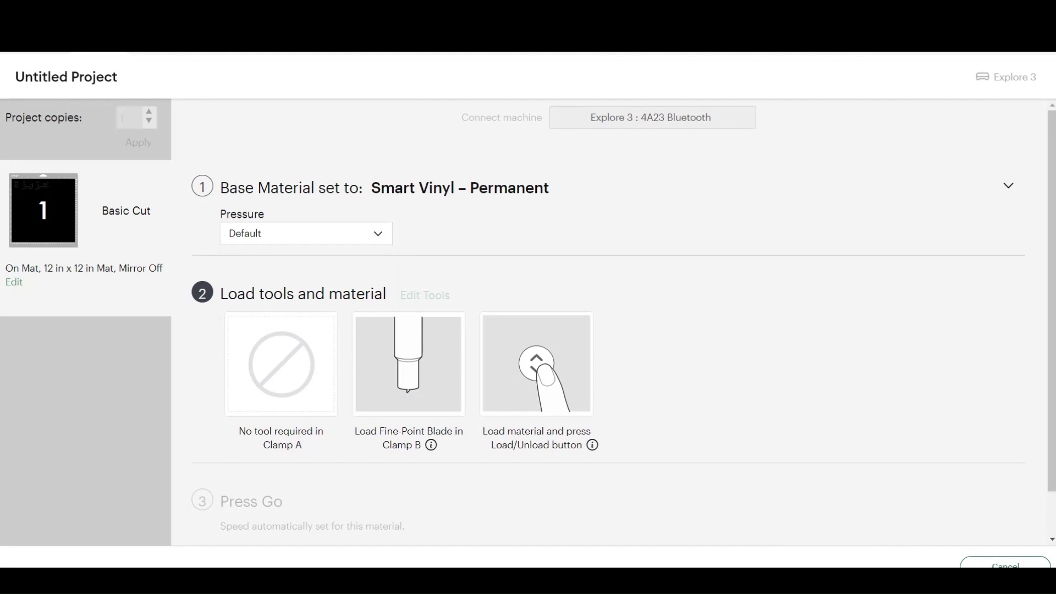
pyautogui.click(306, 234)
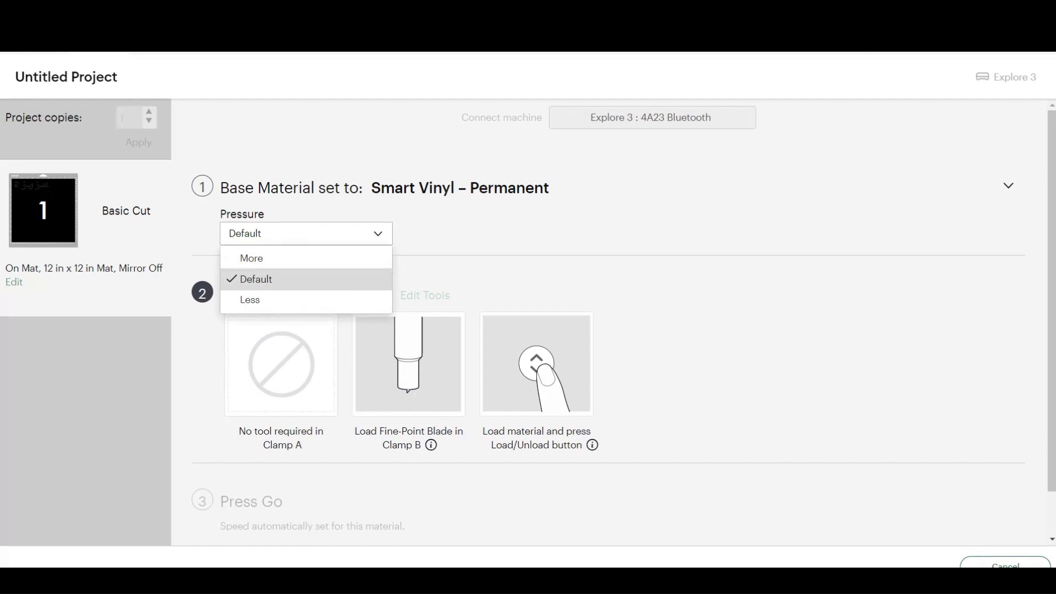
pyautogui.click(306, 279)
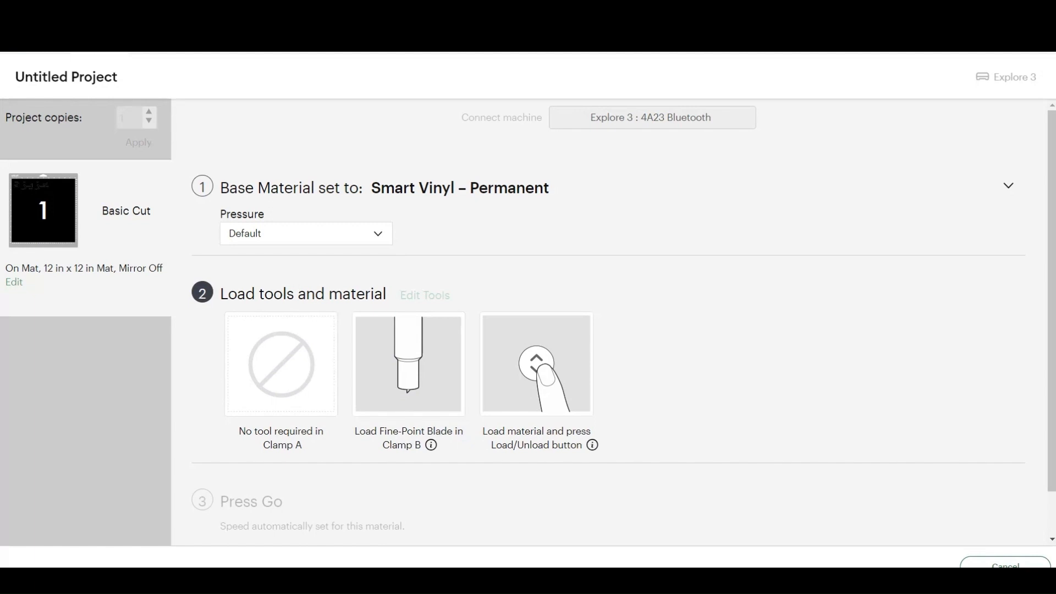
pyautogui.scroll(-1, 624, 317)
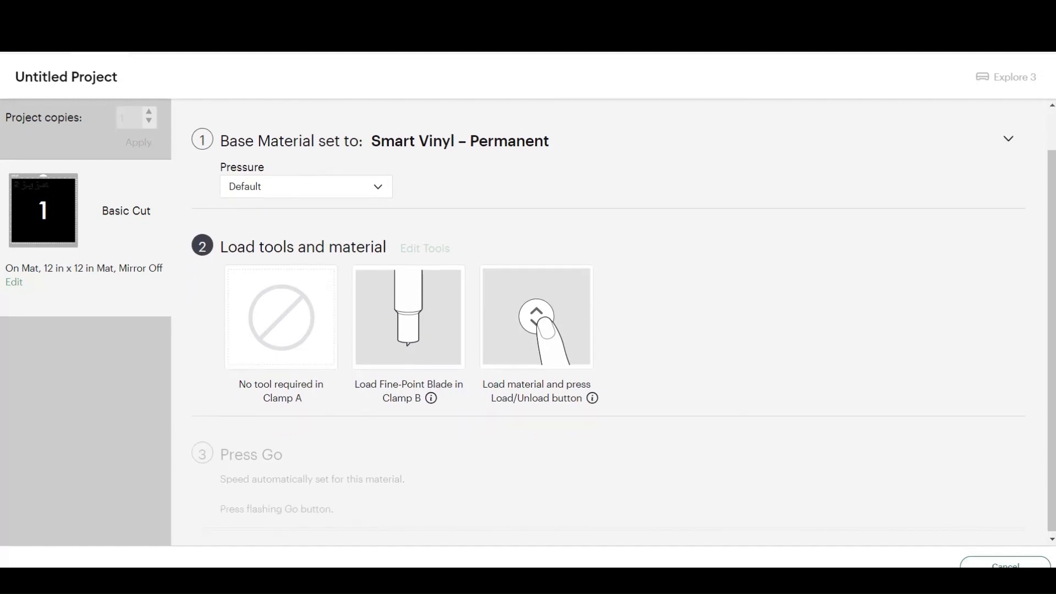